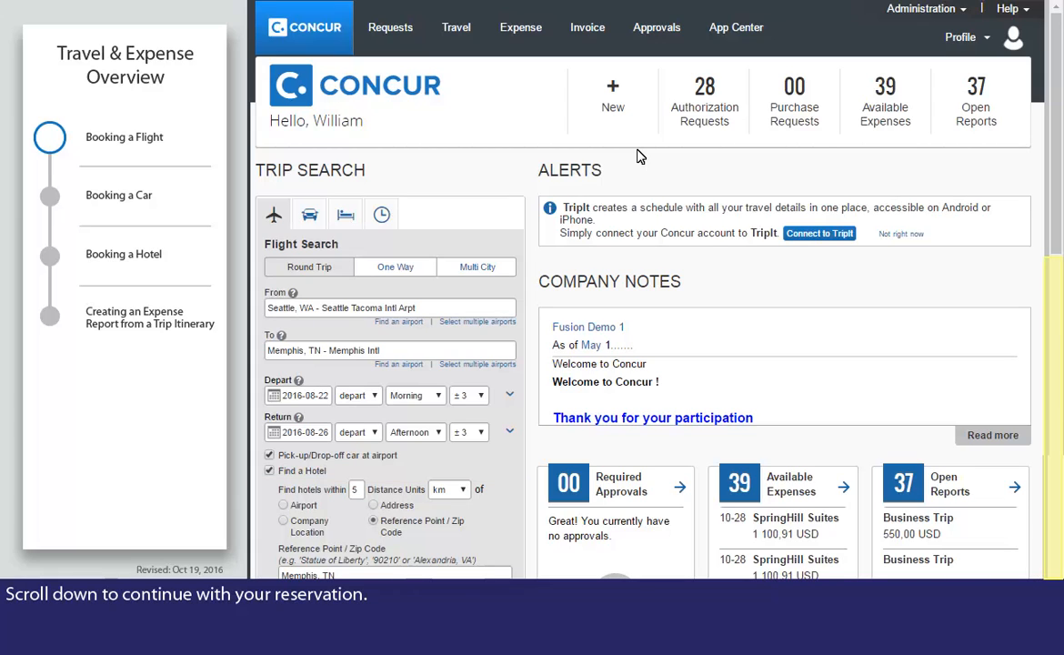
Run the prefilled round-trip flight search from Seattle to Memphis for August 22 to 26, searching by schedule.
click(1053, 477)
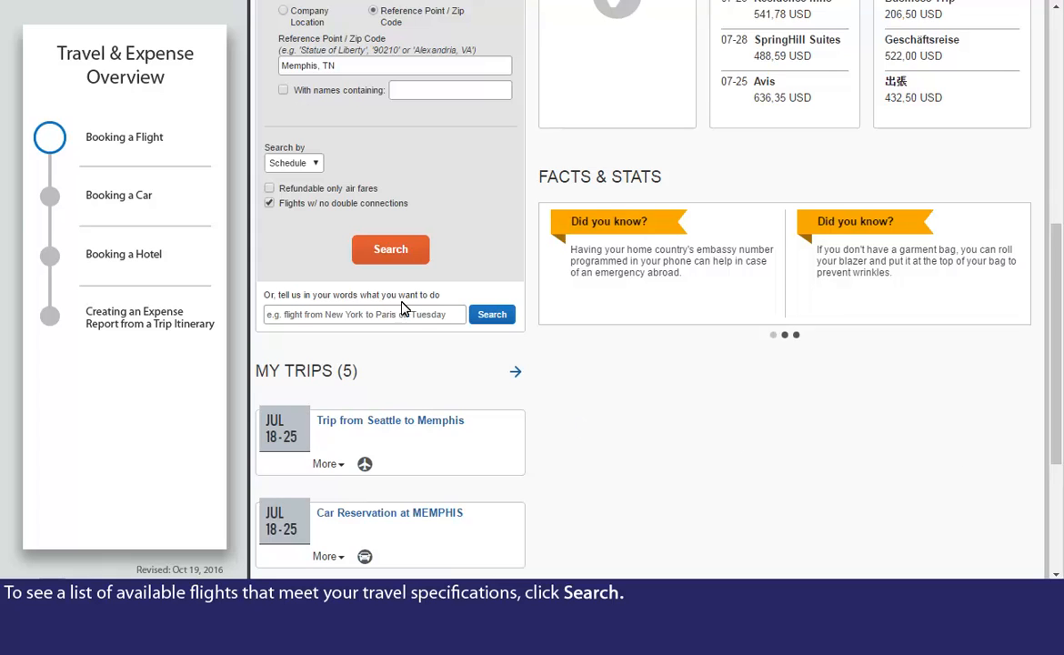
click(389, 248)
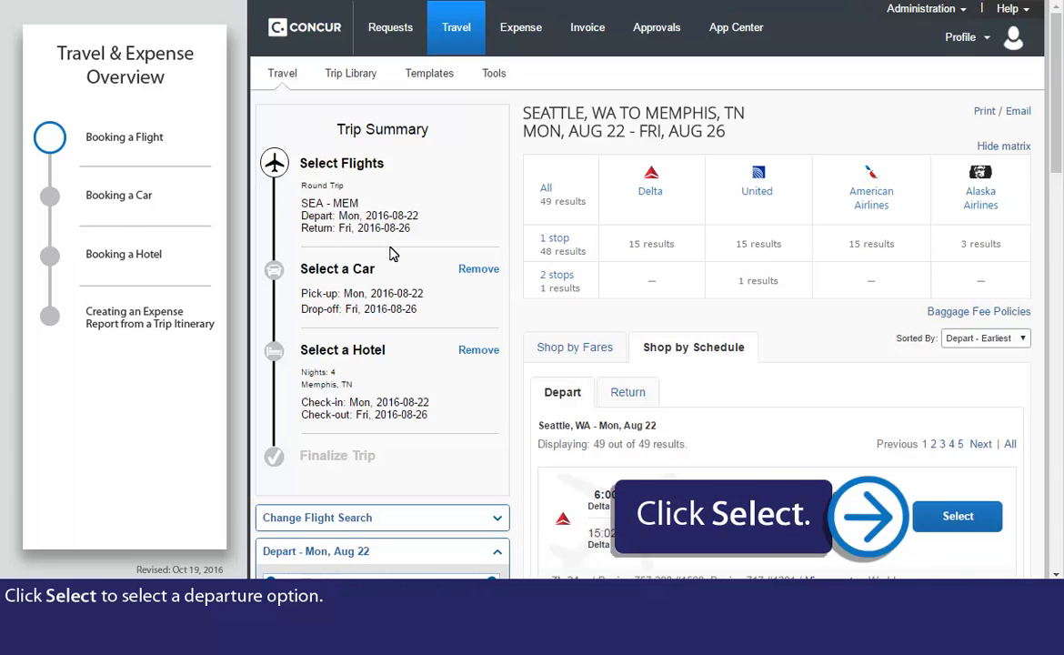
Select the 6:00 Delta departure from Seattle and the 12:00 Delta return from Memphis that reaches Seattle at 19:02.
click(958, 516)
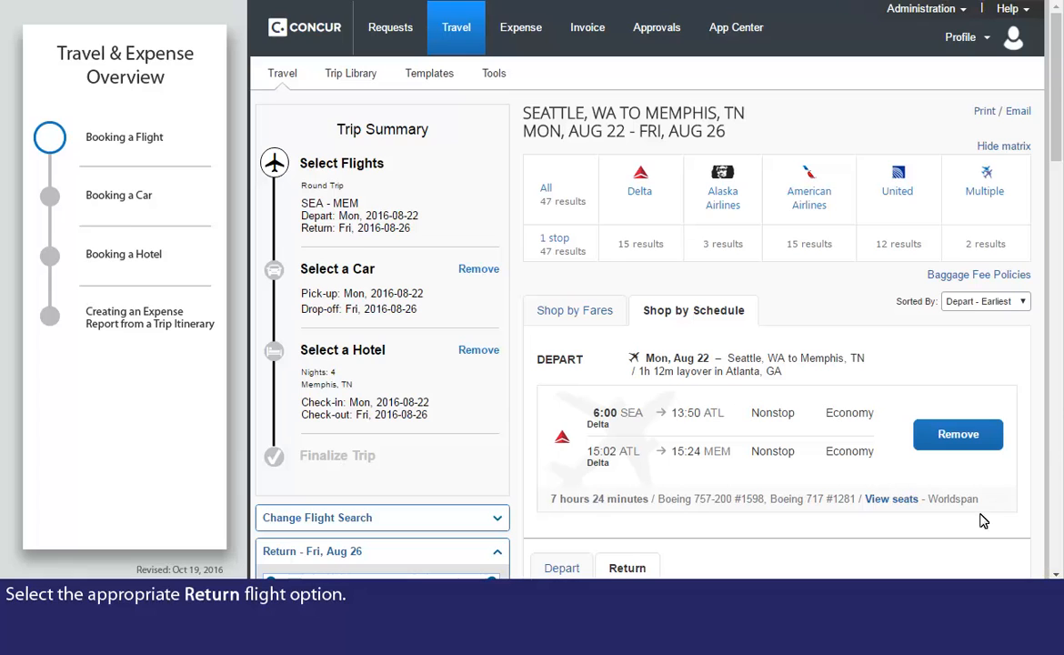
scroll(1056, 435, down, 5)
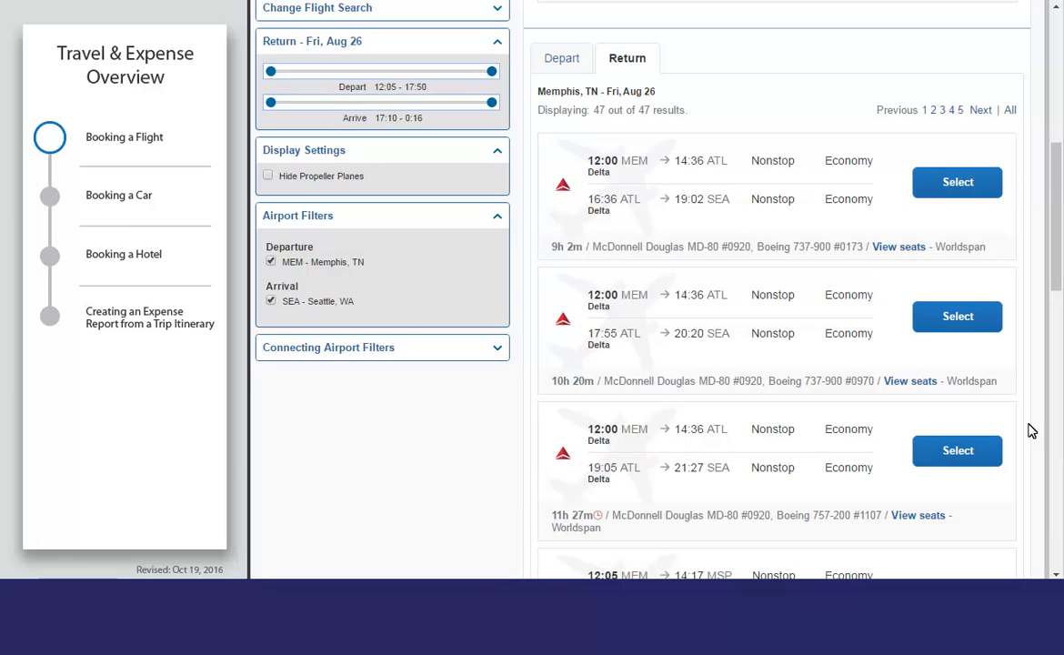
click(955, 183)
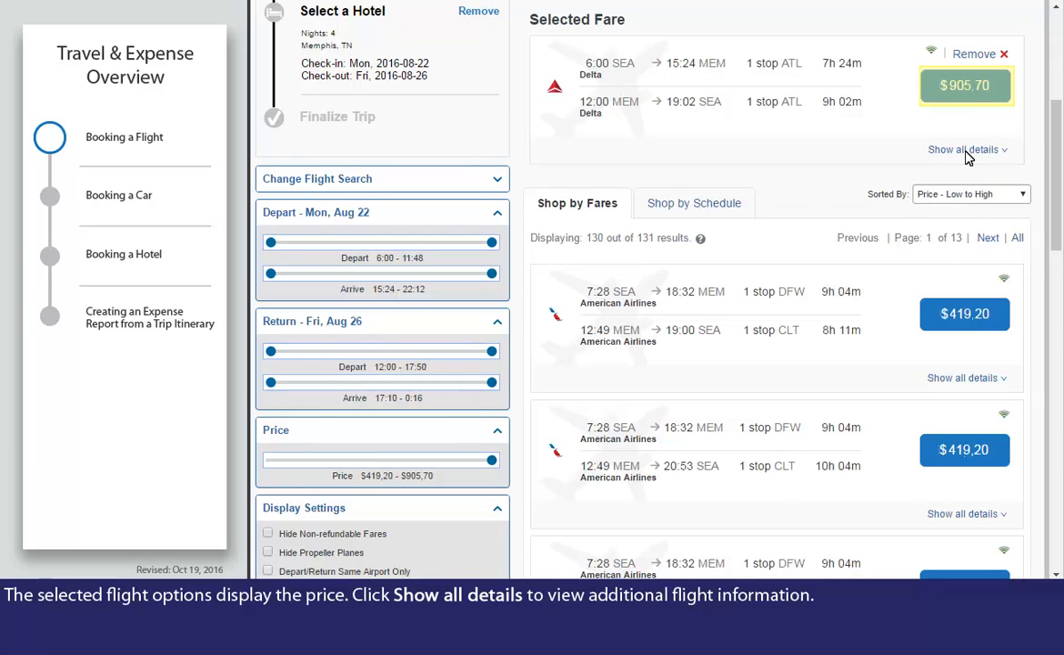
Review the full itinerary and fare details of the selected Delta flights and remove that fare.
click(967, 155)
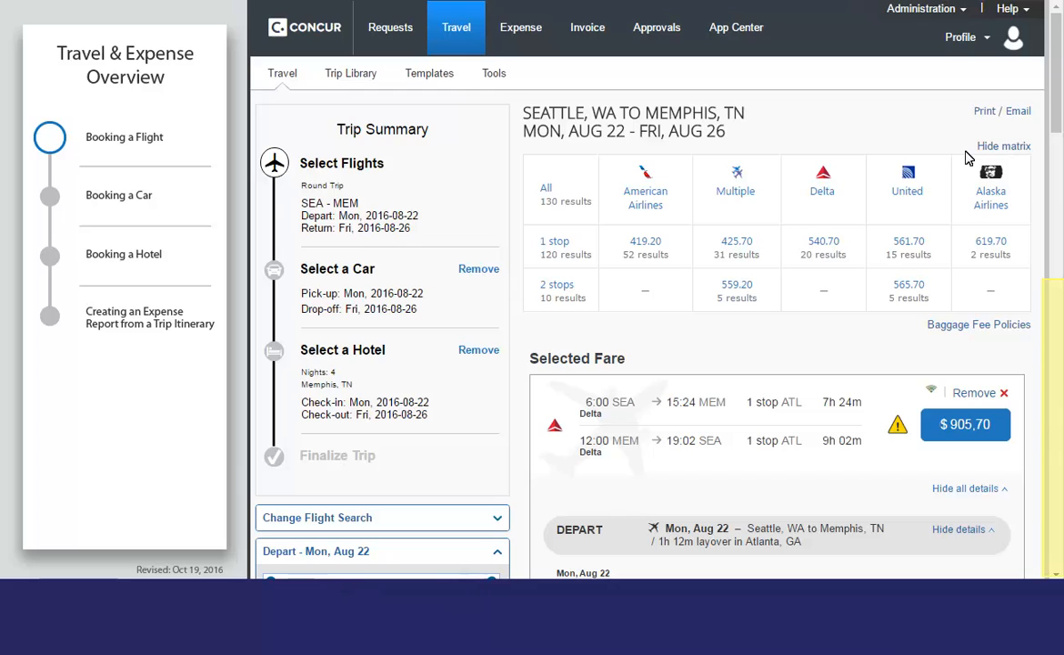
click(1056, 472)
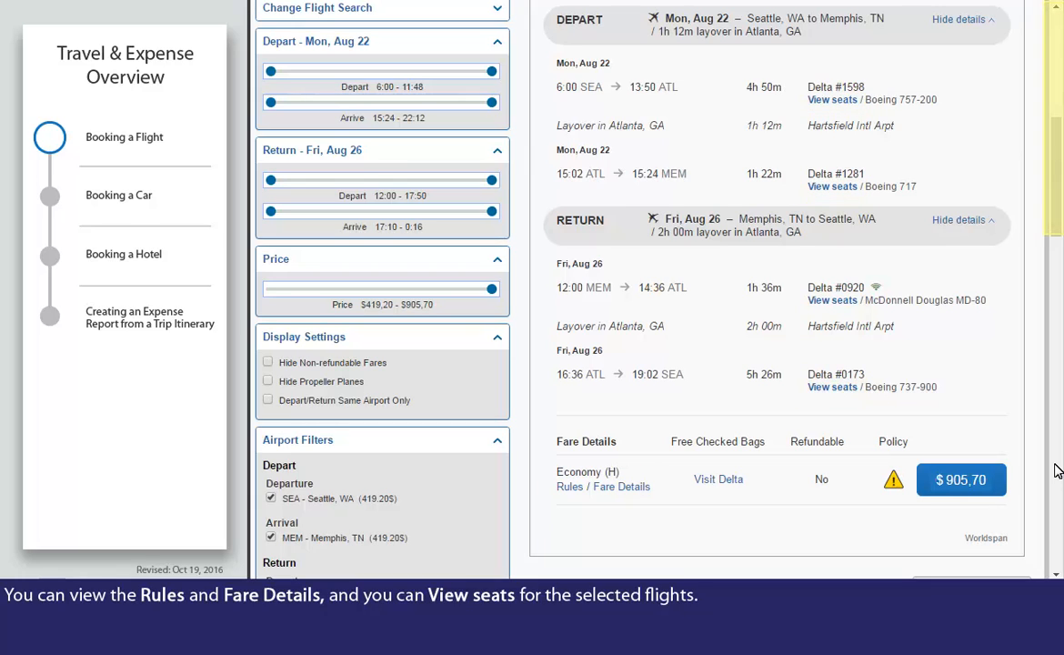
click(1055, 63)
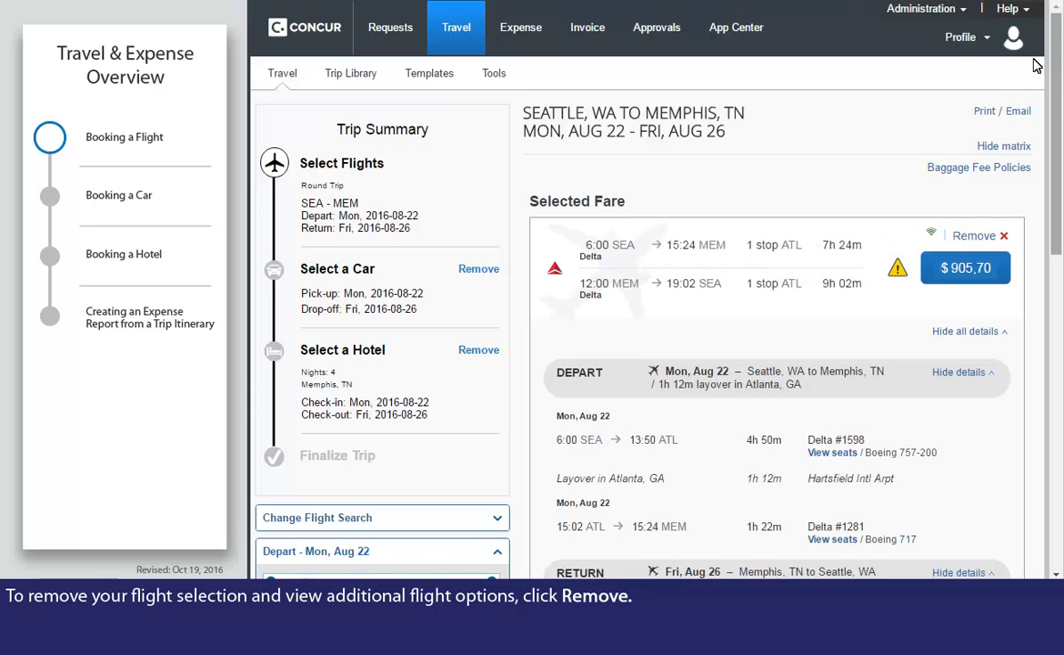
click(974, 238)
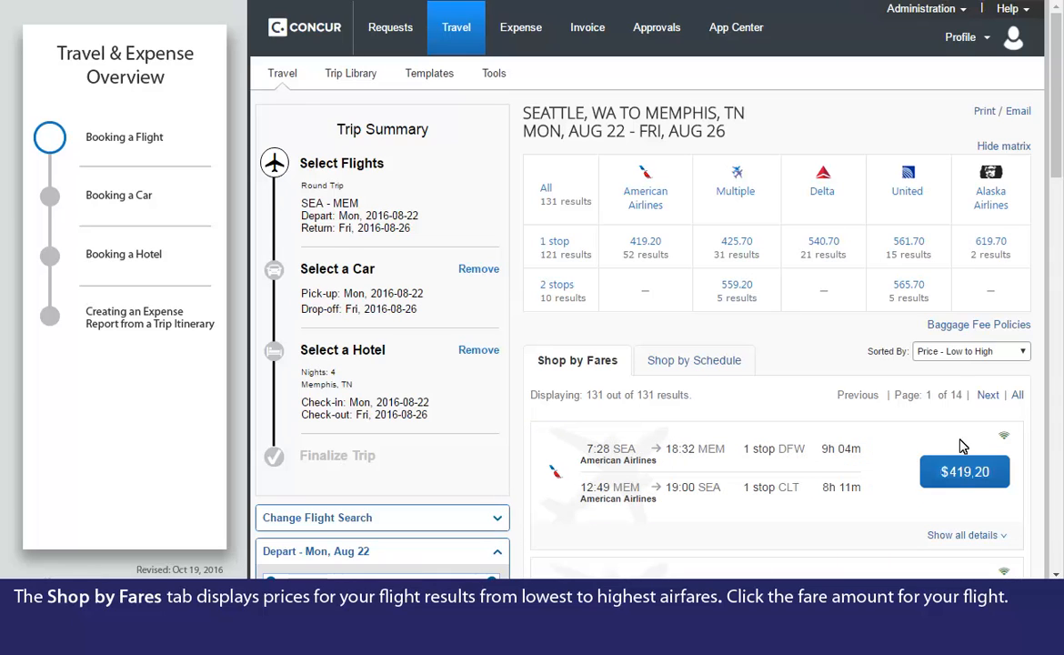
Choose the $419,20 American Airlines fare departing Seattle at 7:28, check its traveler and payment details, and reserve the flight.
click(962, 470)
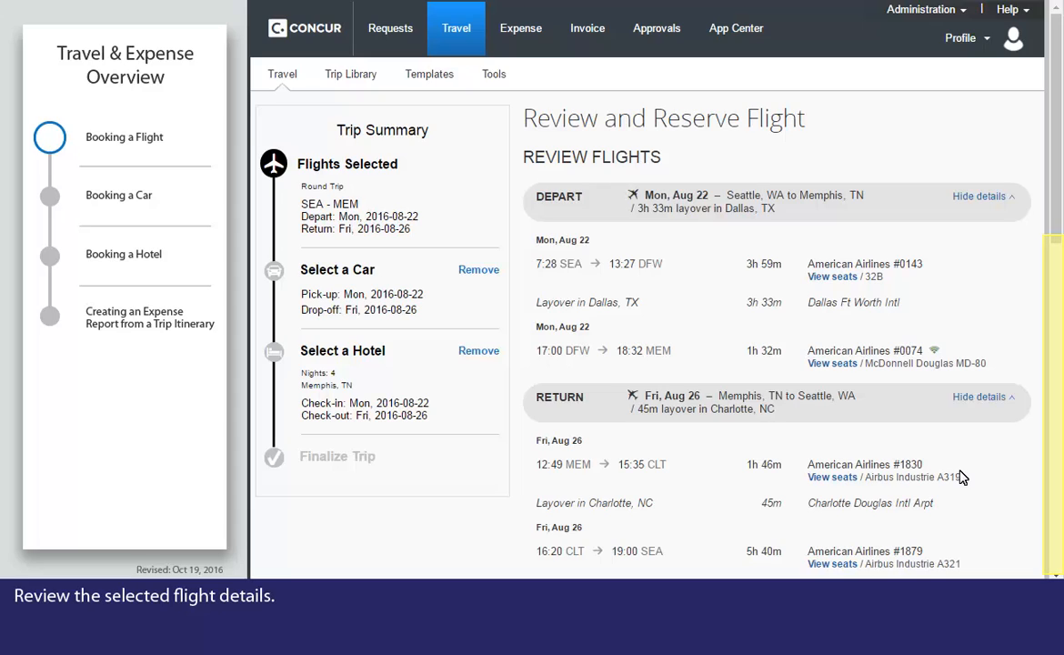
click(1054, 418)
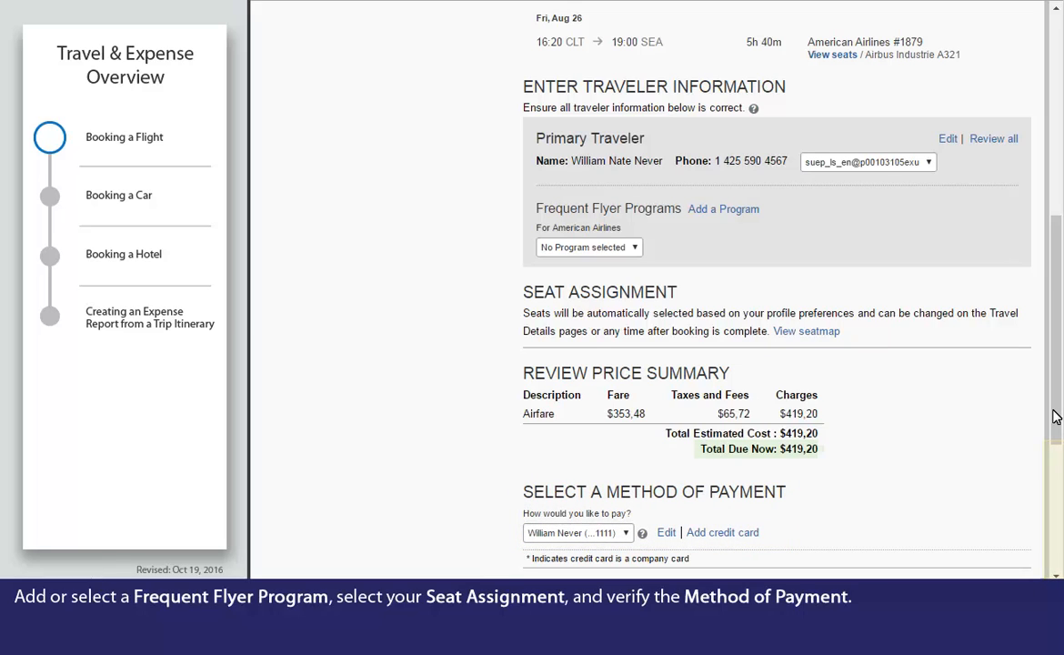
click(1055, 508)
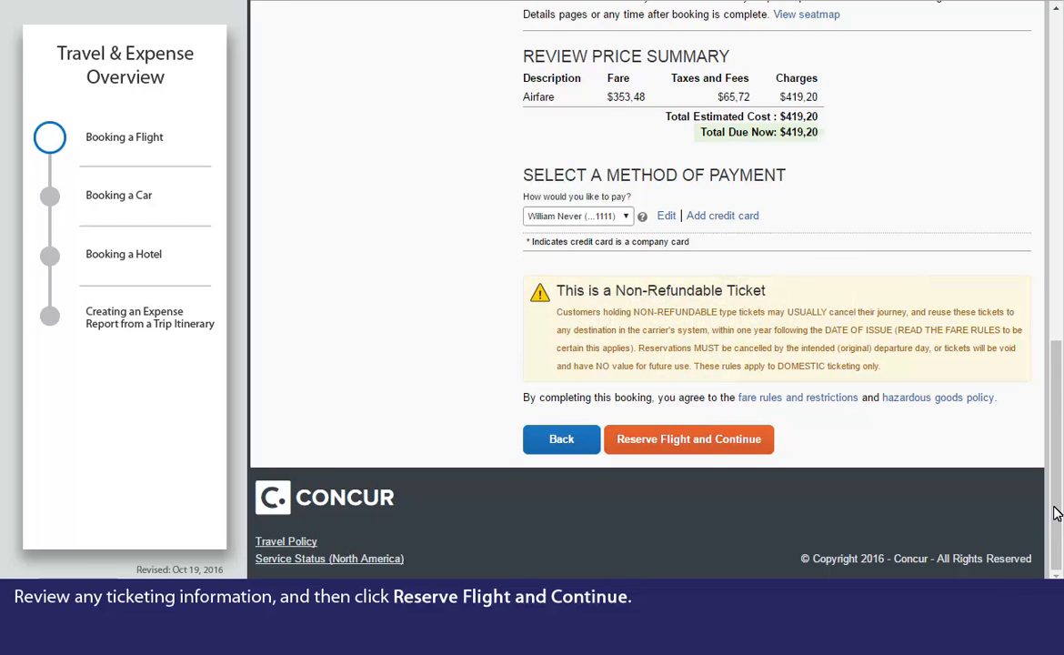
click(689, 440)
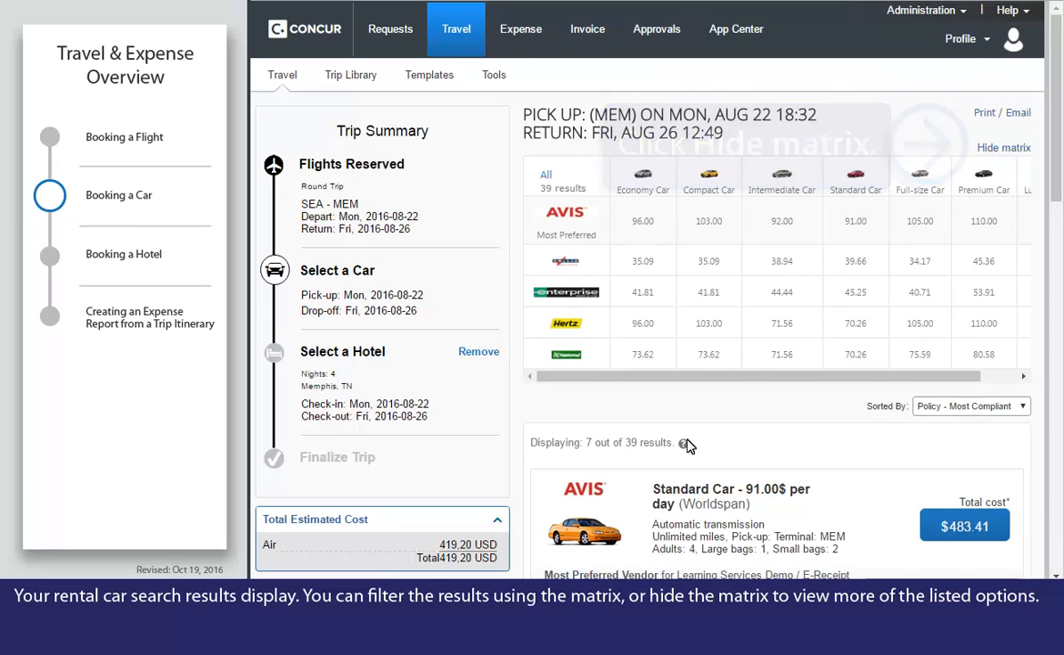
Hide the rental car matrix and reserve an Avis rental car with the existing driver and payment details.
click(1004, 147)
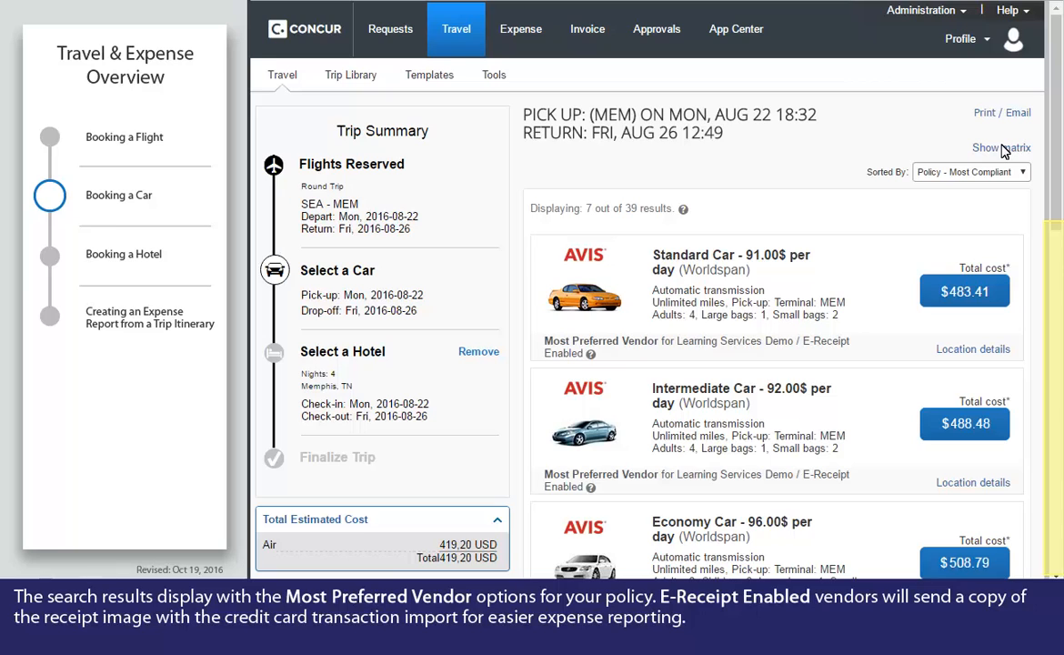
click(1056, 382)
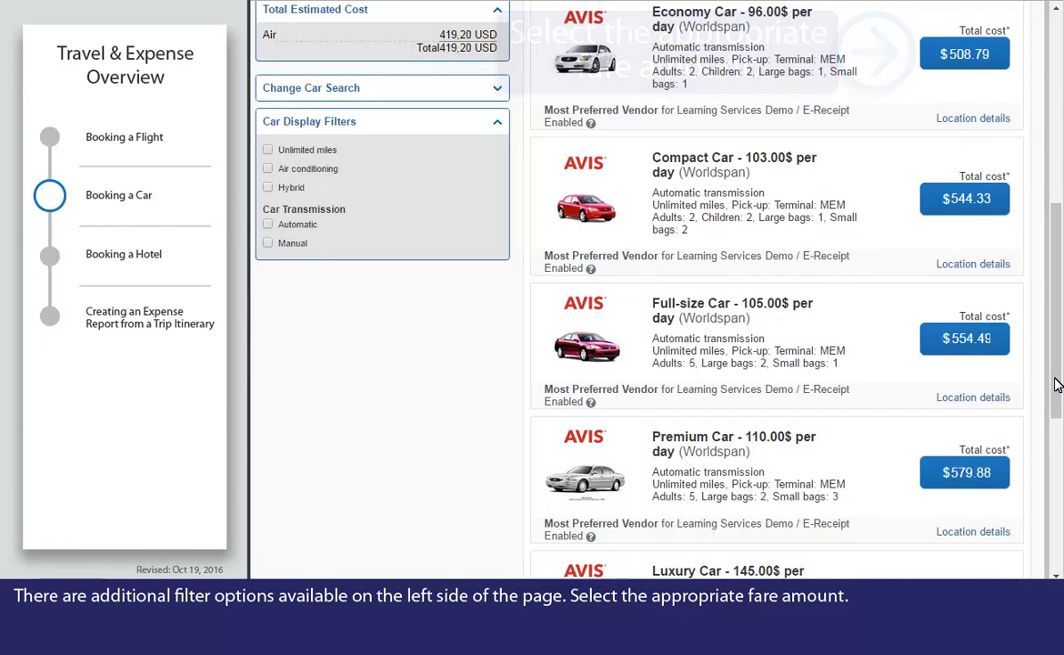
click(965, 53)
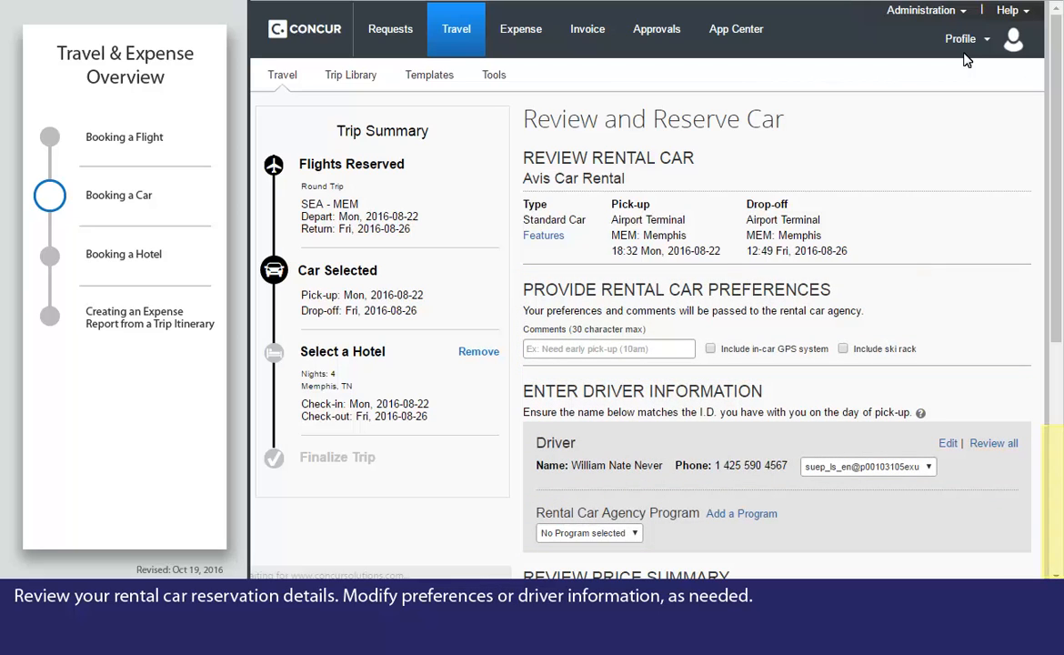
click(1056, 506)
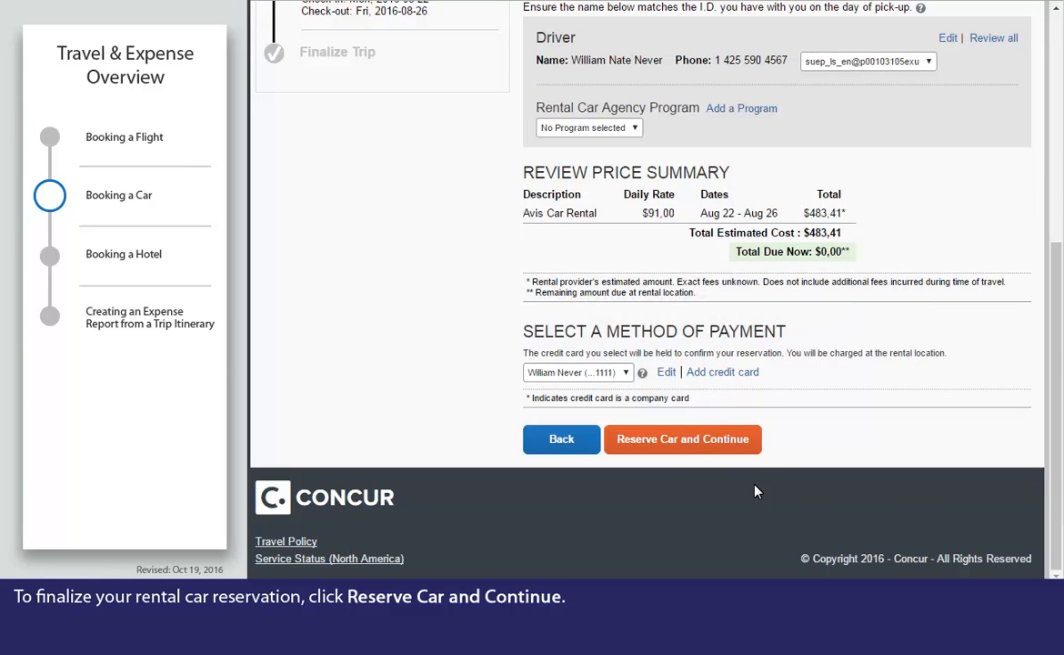
click(674, 440)
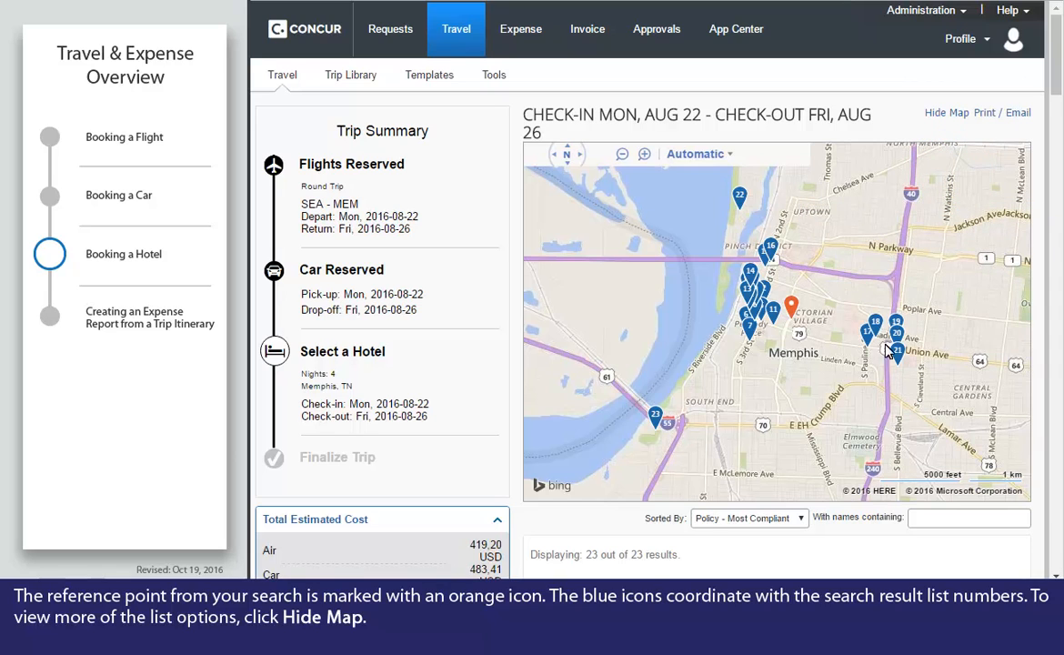
Hide the hotel map and select the $159 Best Flexible Rate king-bed room at Holiday Inn Memphis Downtown Beale St.
click(949, 113)
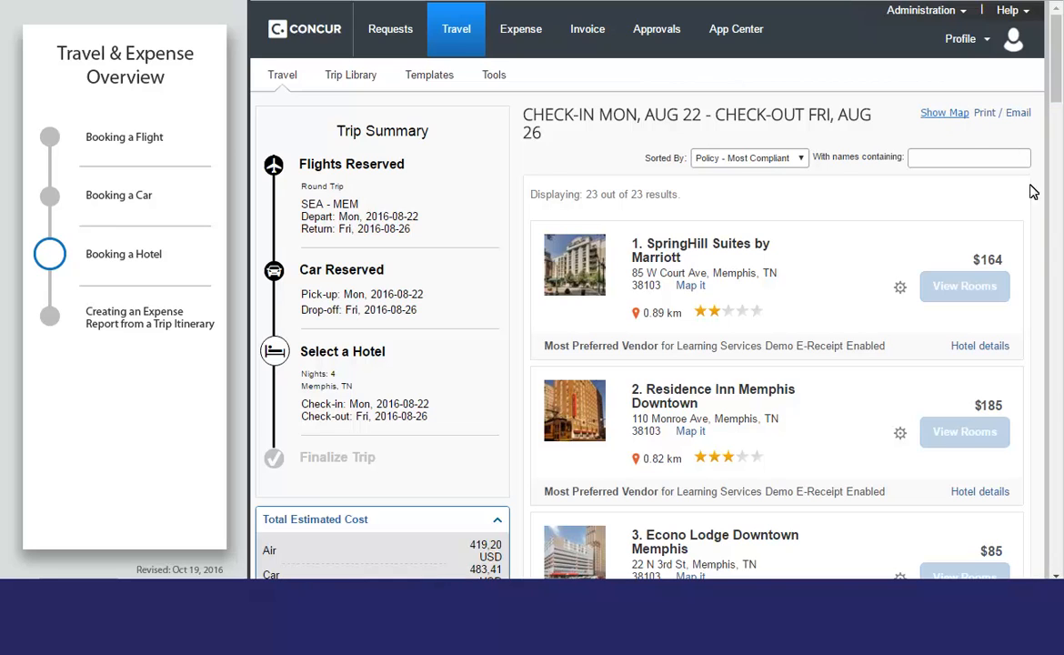
scroll(1056, 373, down, 10)
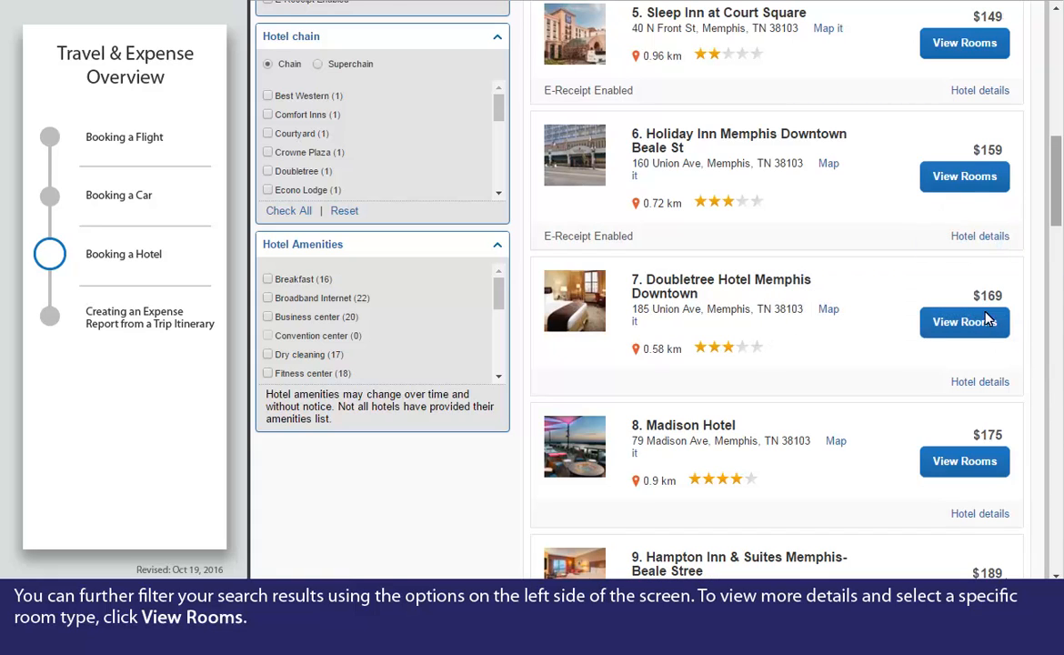
click(967, 177)
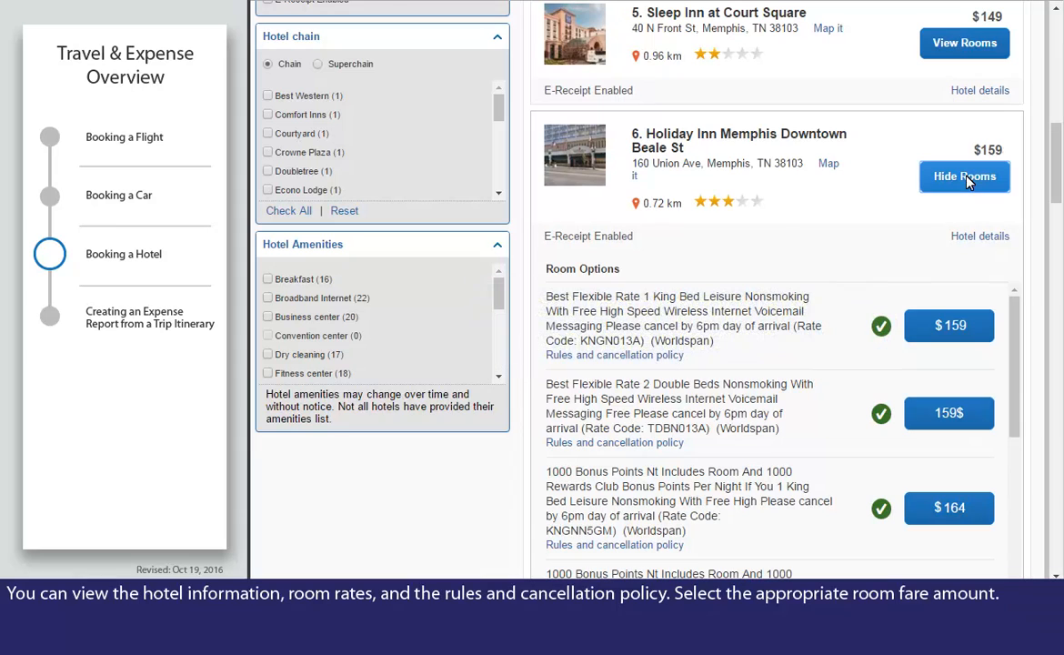
click(951, 326)
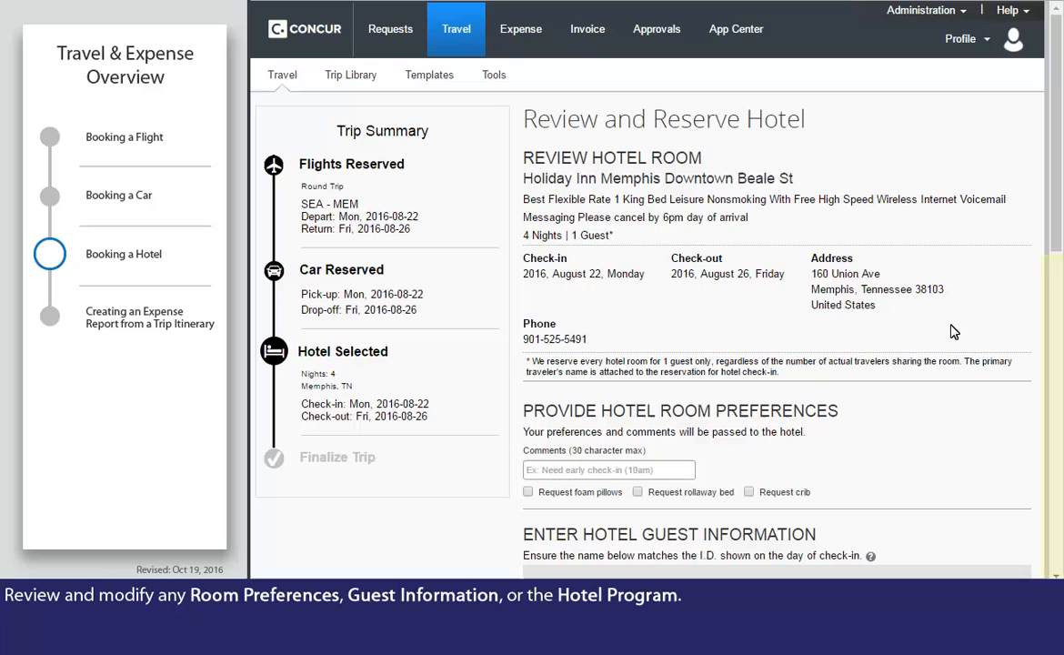
Agree to the hotel's rate rules, restrictions and cancellation policy, and reserve the room.
click(1056, 441)
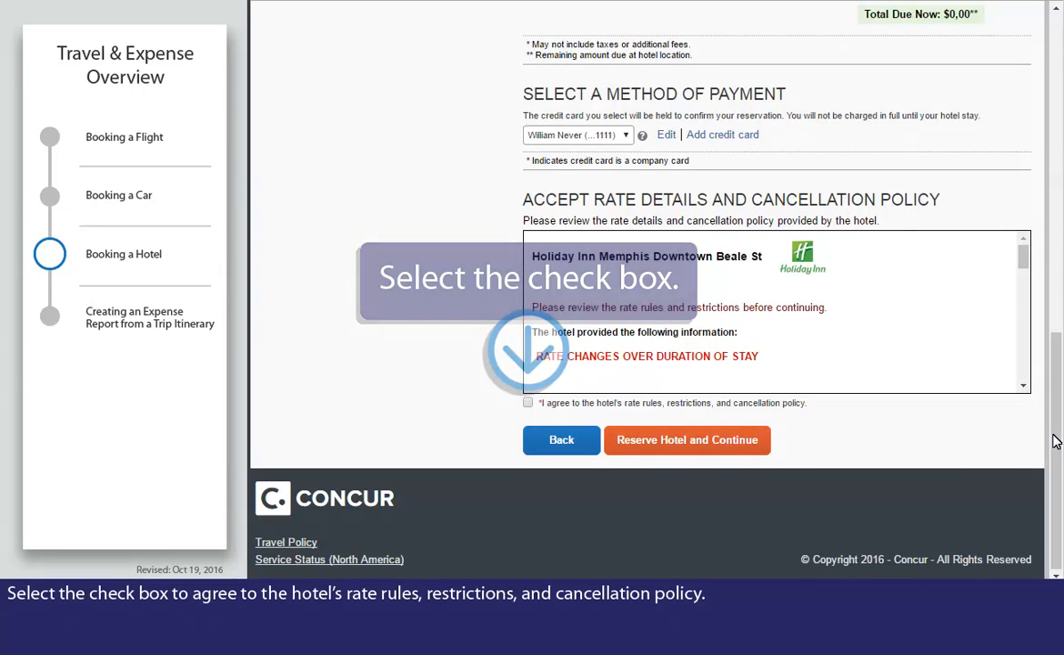
click(527, 402)
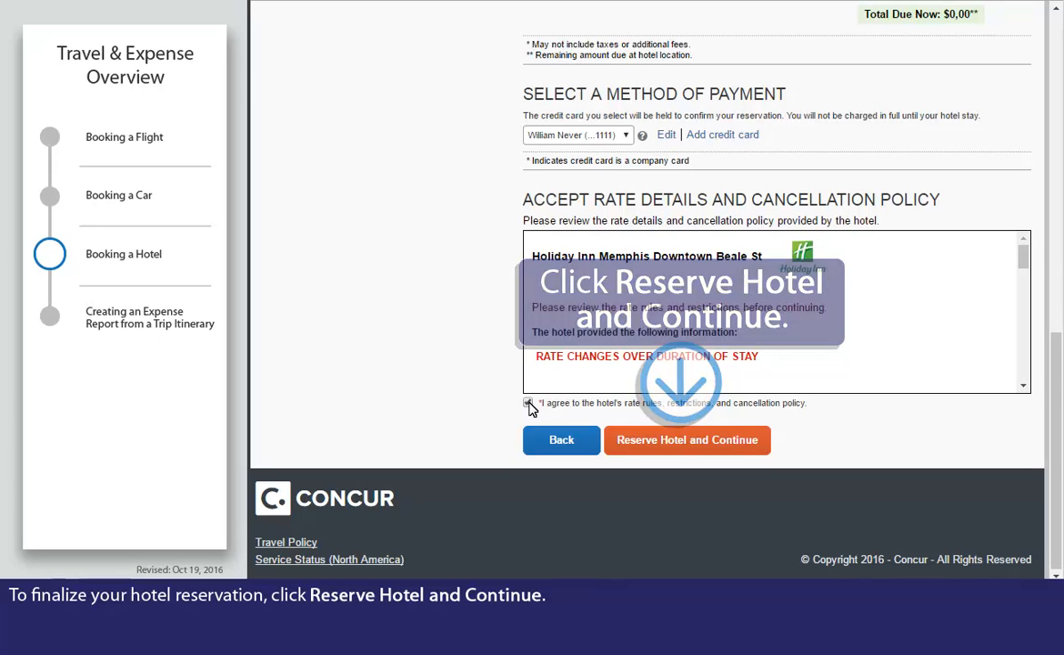
click(681, 442)
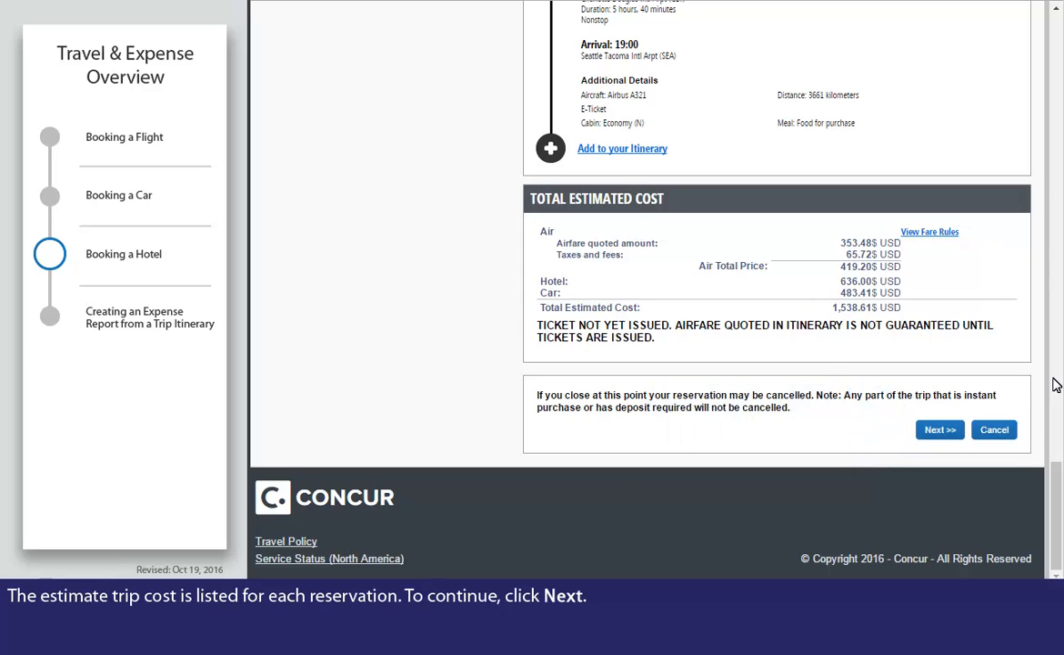
Finalize the trip by accepting the travel details, keeping the default booking information, and confirming the itinerary with the ticket purchase.
click(940, 430)
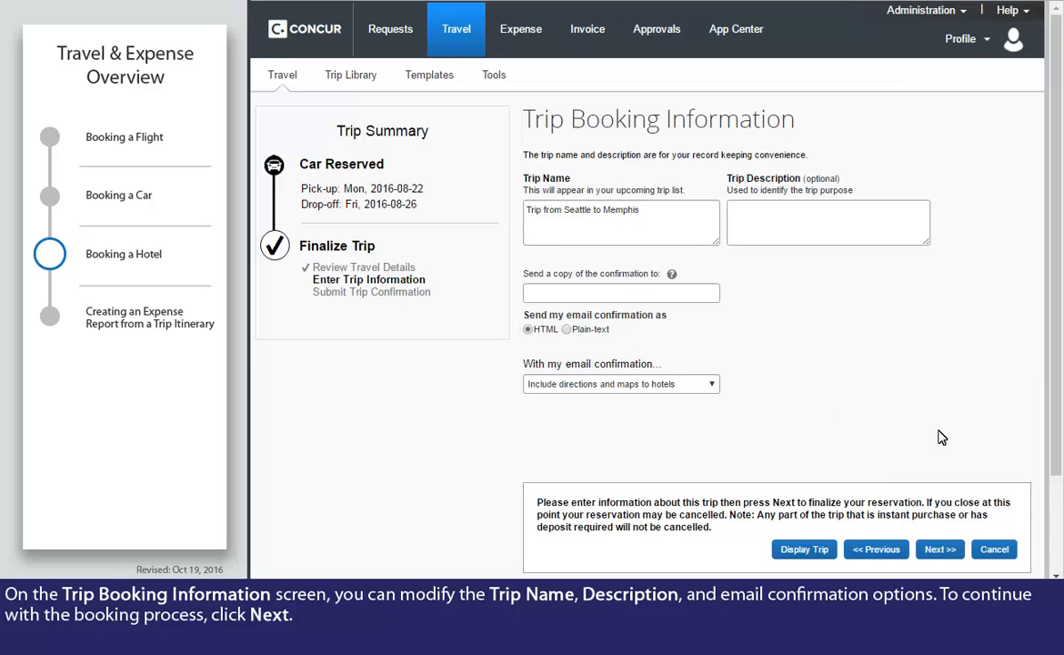
click(940, 550)
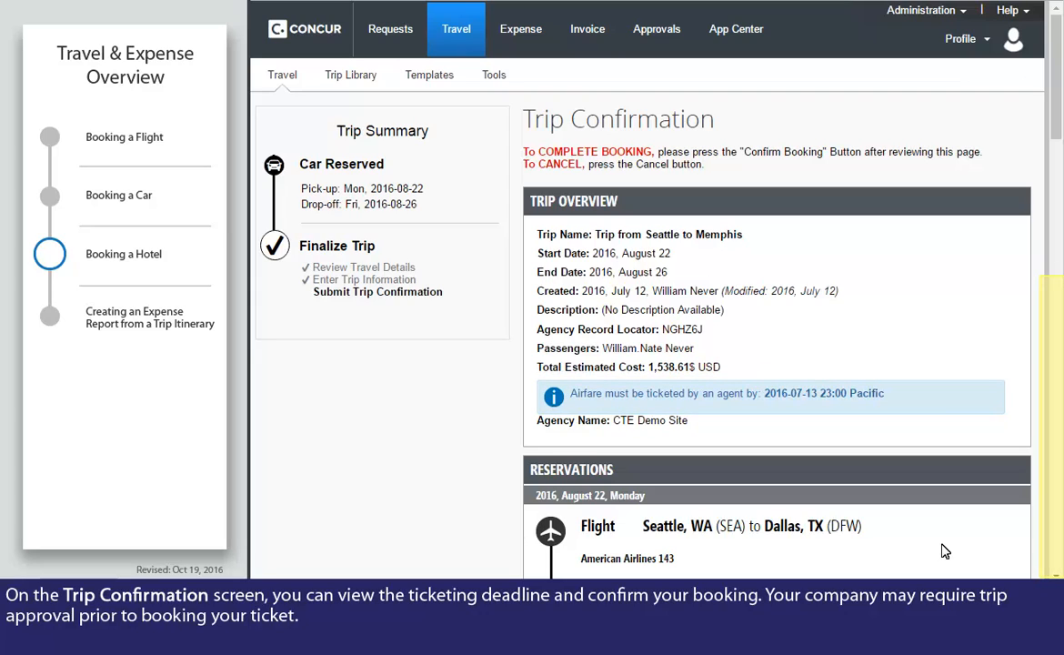
click(1054, 425)
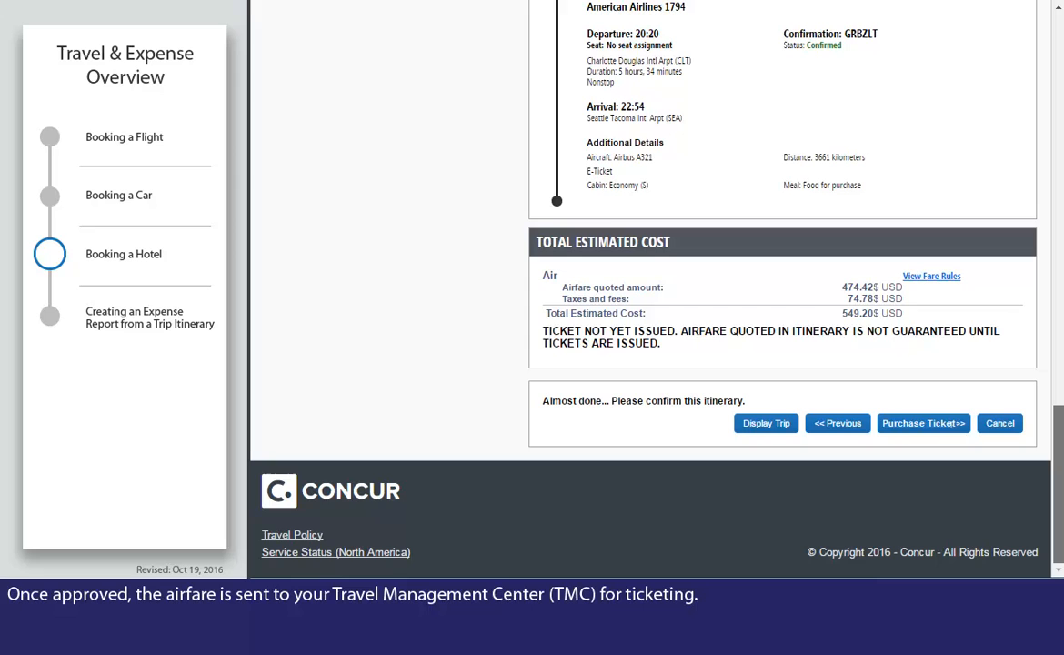
click(952, 424)
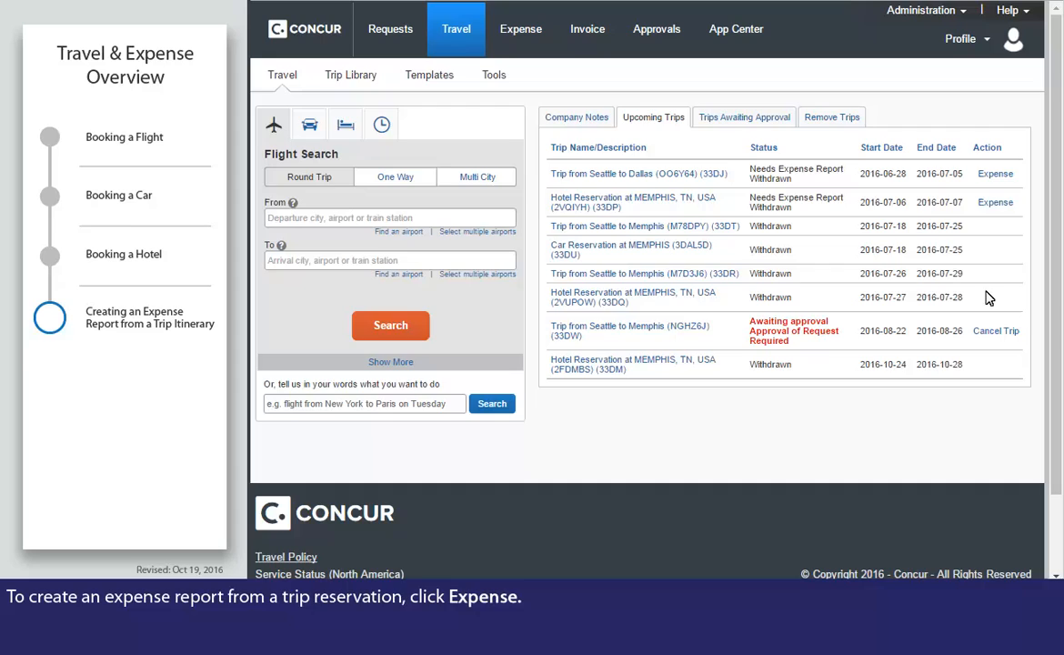
Create an expense report from the upcoming Seattle to Dallas trip with the business purpose "Client Meeting".
click(994, 173)
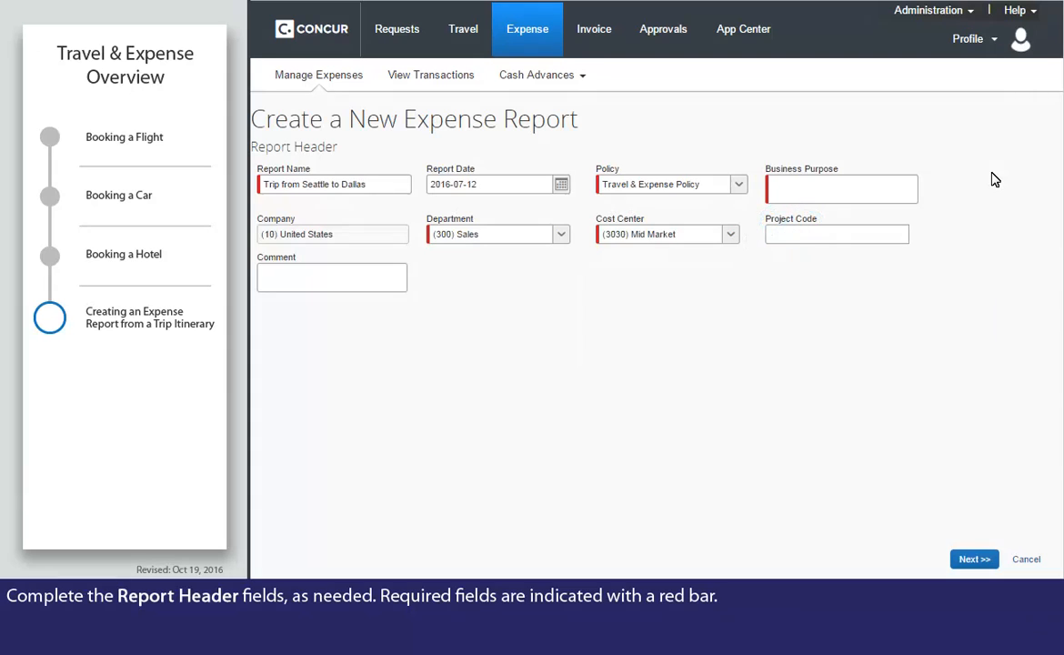
click(778, 185)
text(Client Meeting)
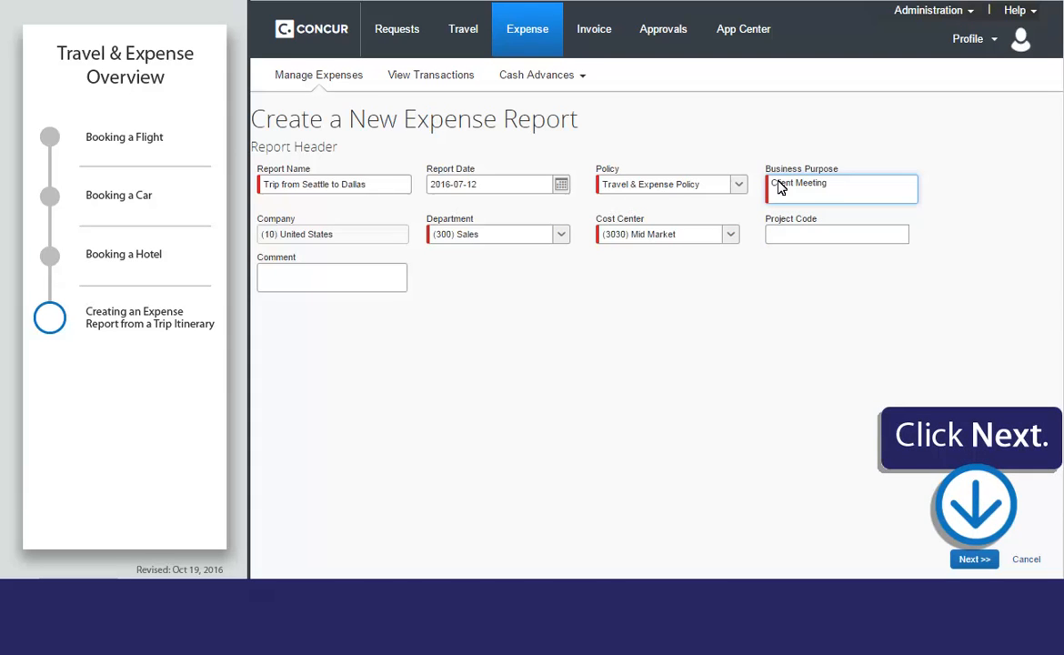
click(974, 560)
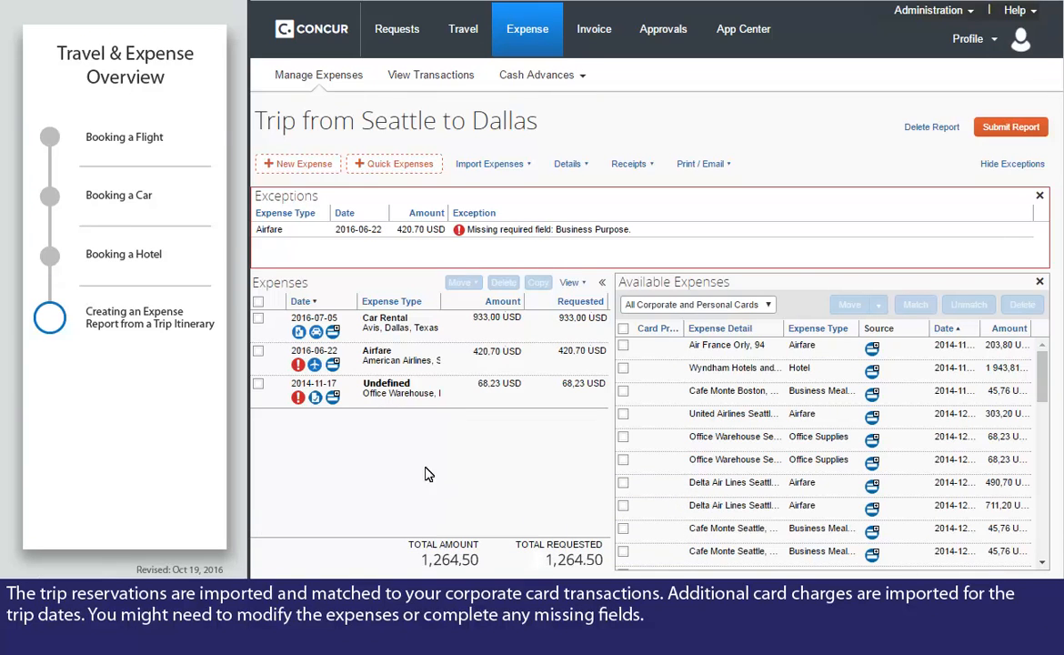
Assign the Office Supplies expense type to the undefined Office Warehouse expense and save it.
click(385, 397)
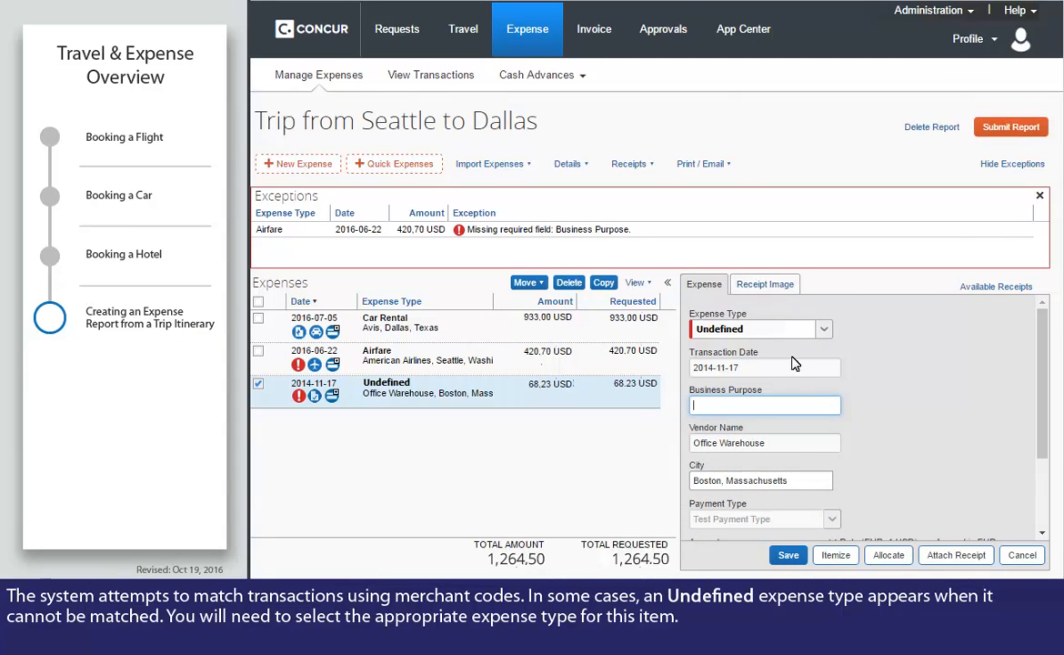
click(825, 331)
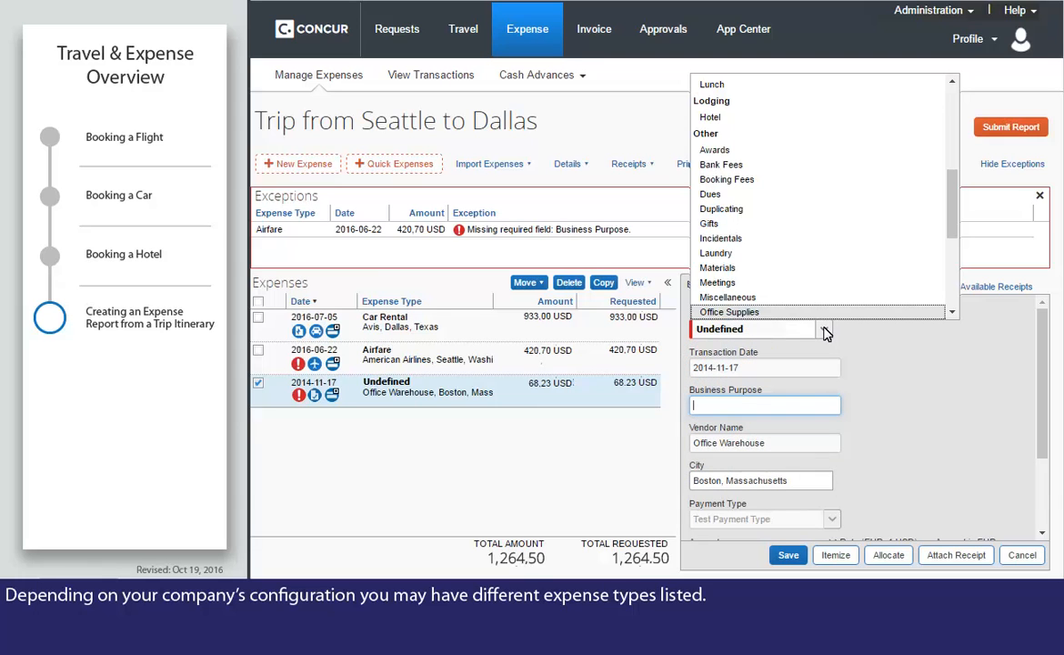
click(756, 315)
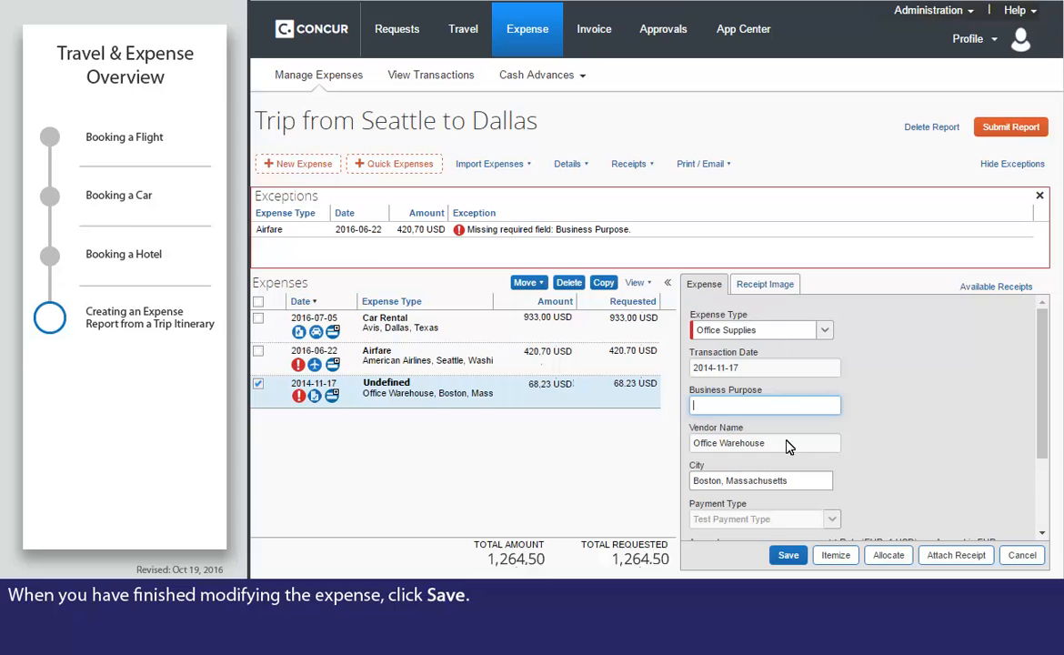
click(788, 556)
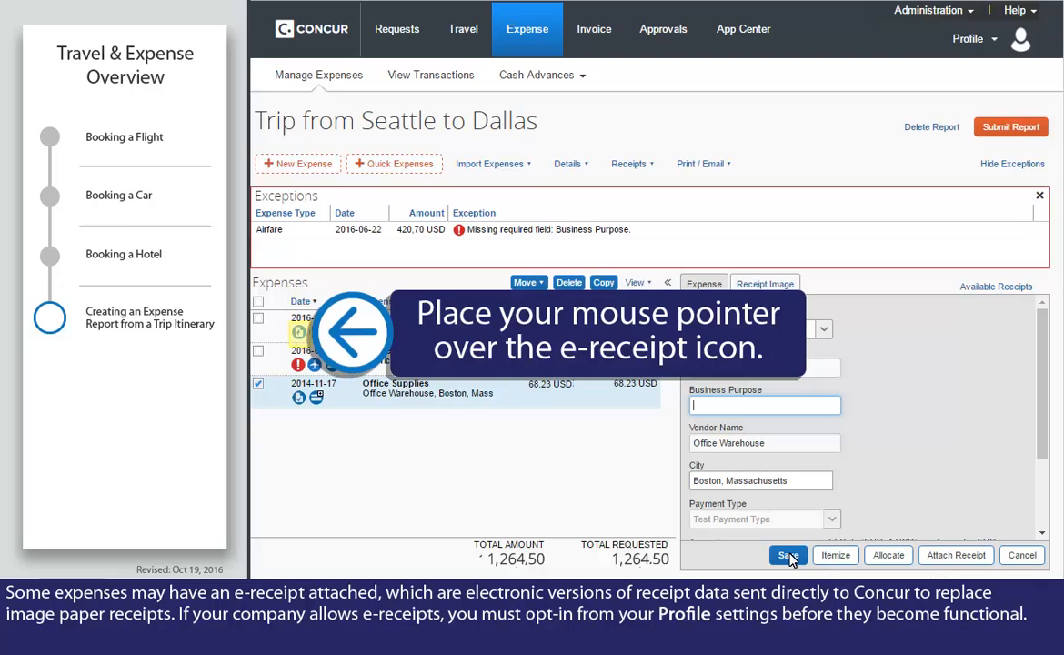
View the electronic receipt attached to the Avis car rental expense, and close it.
click(300, 333)
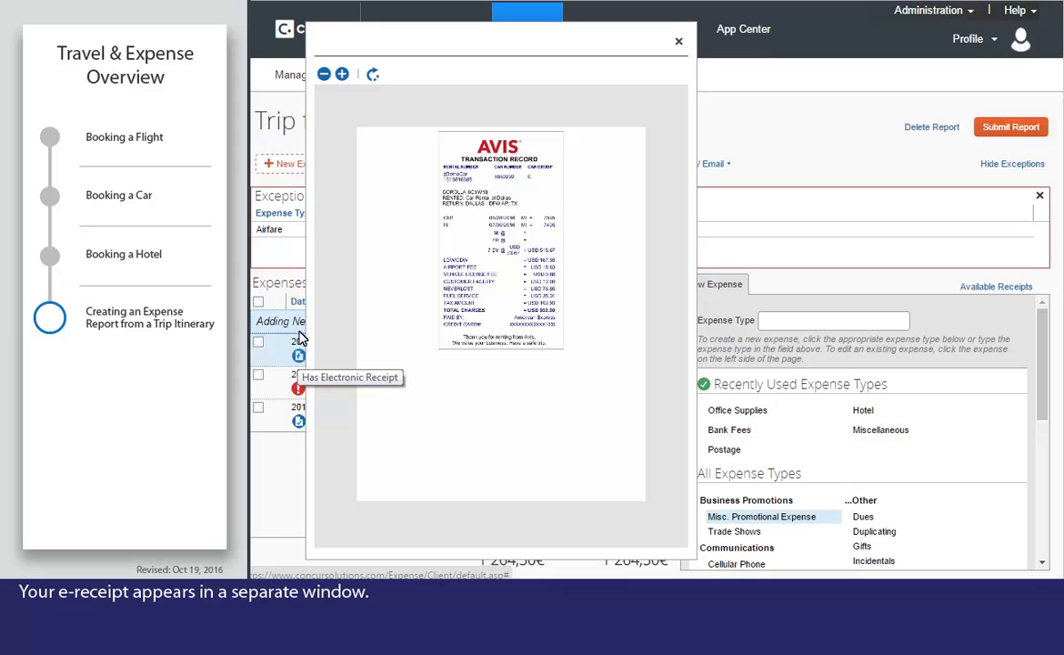
click(679, 44)
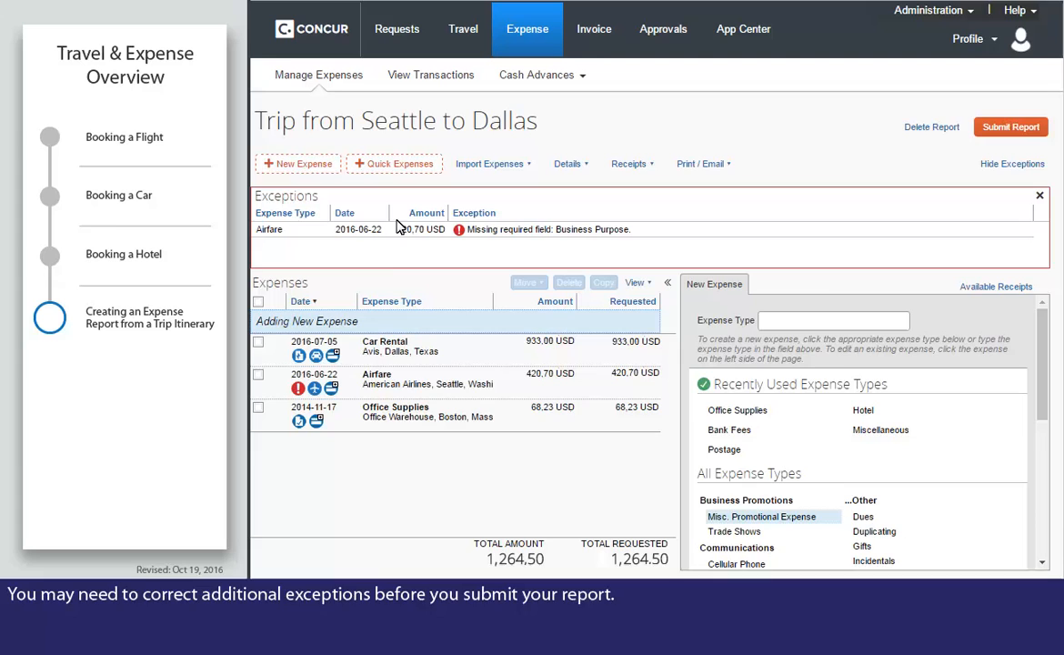
Enter "Client Meeting" as the business purpose of the American Airlines airfare expense and save it.
click(378, 380)
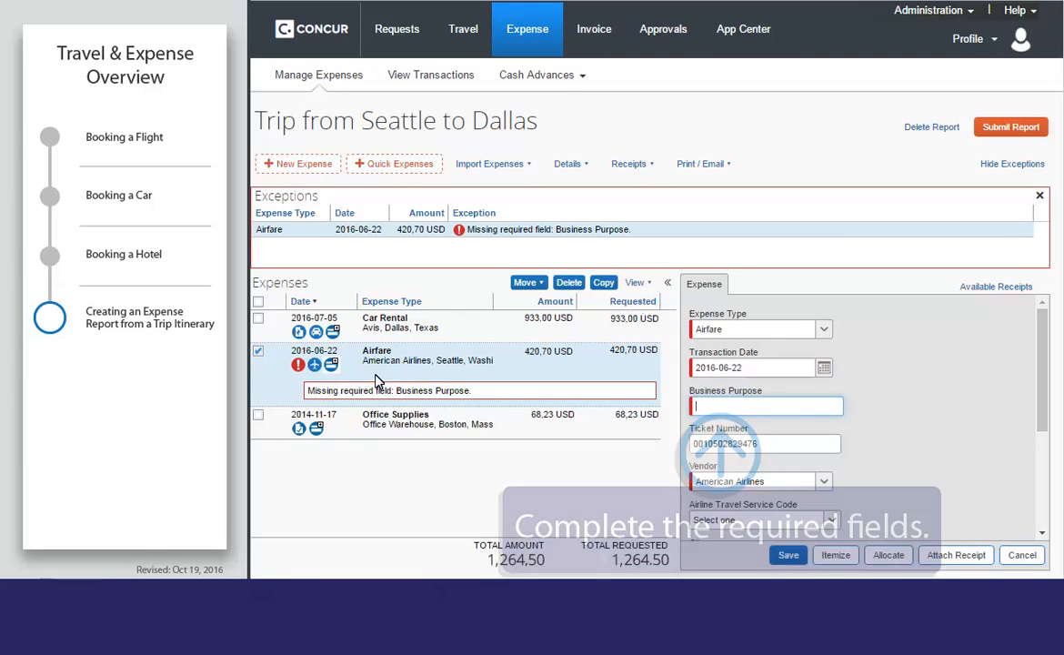
text(Client Meeting)
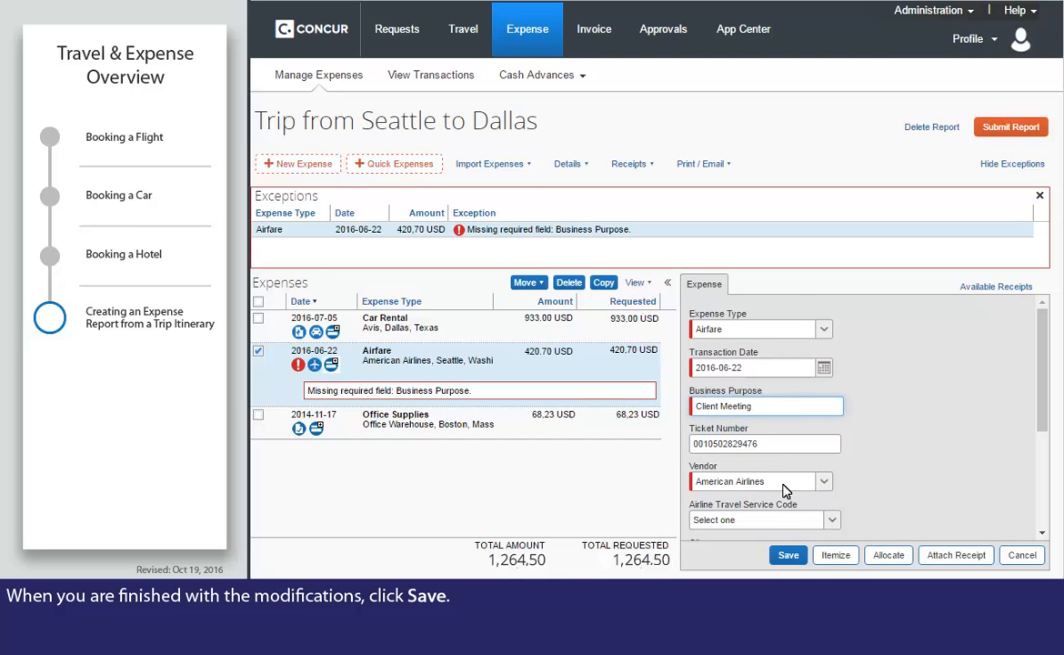
click(788, 555)
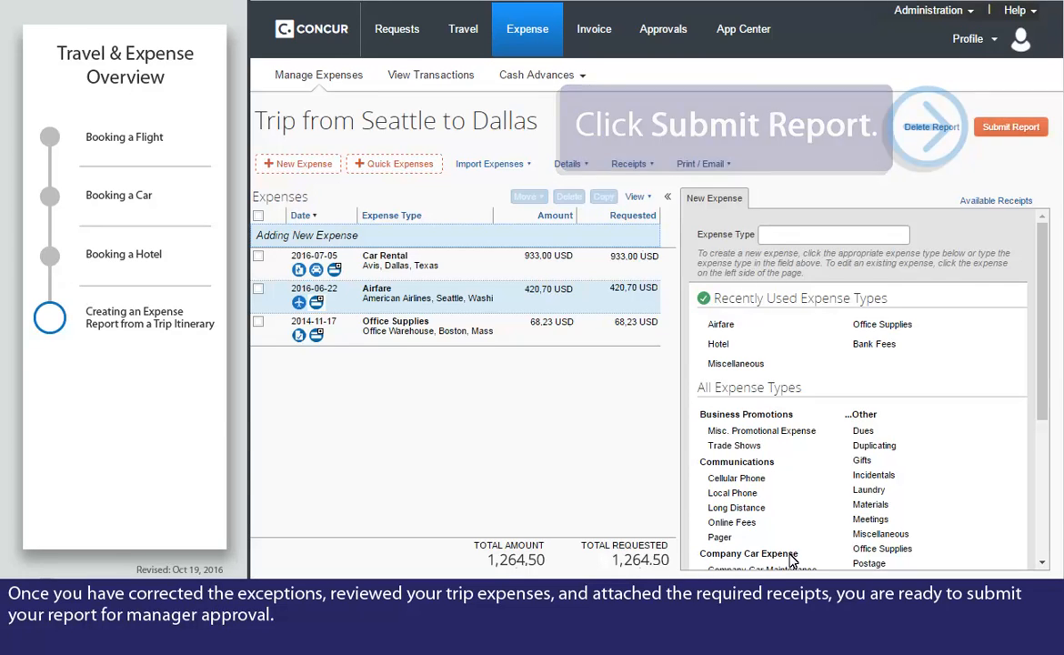
Submit the Trip from Seattle to Dallas expense report for approval, confirm the submission, and close the disbursement summary.
click(1011, 129)
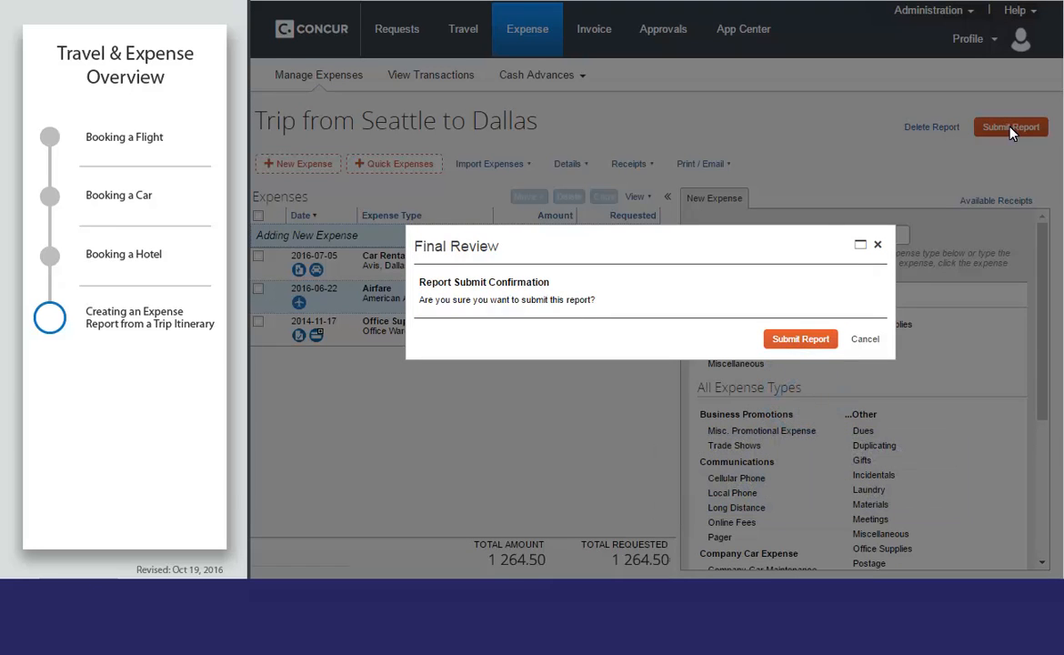
click(801, 339)
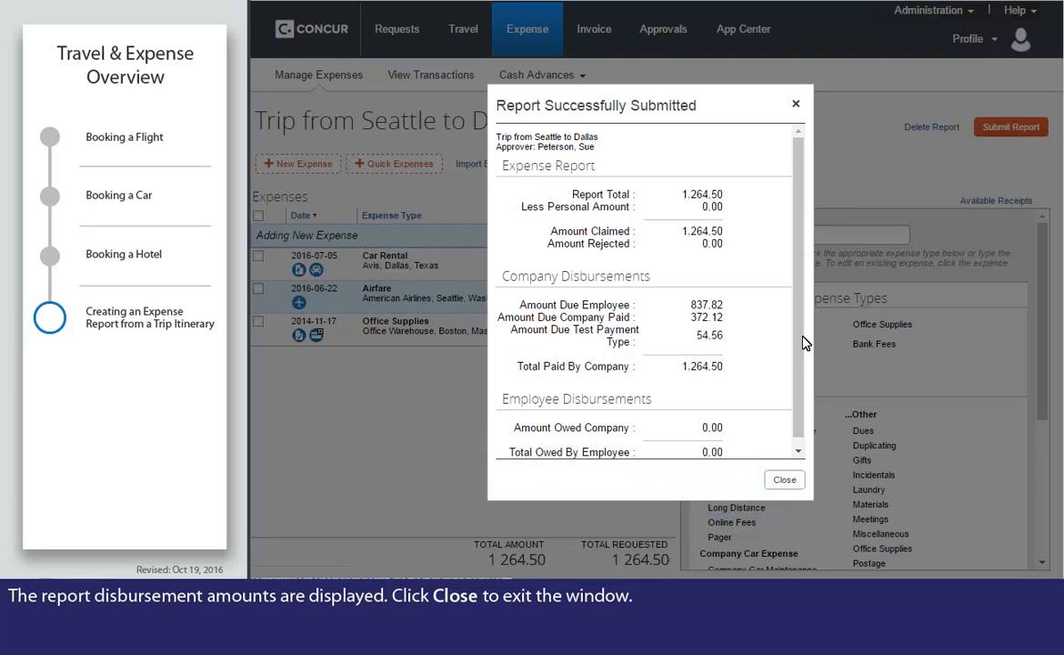
click(785, 480)
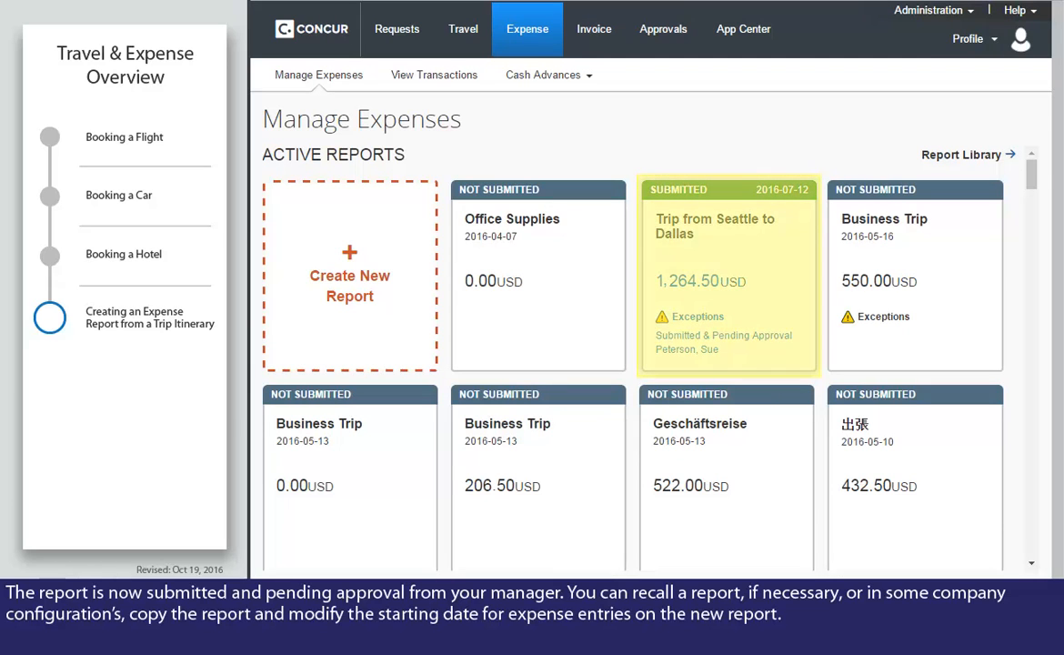